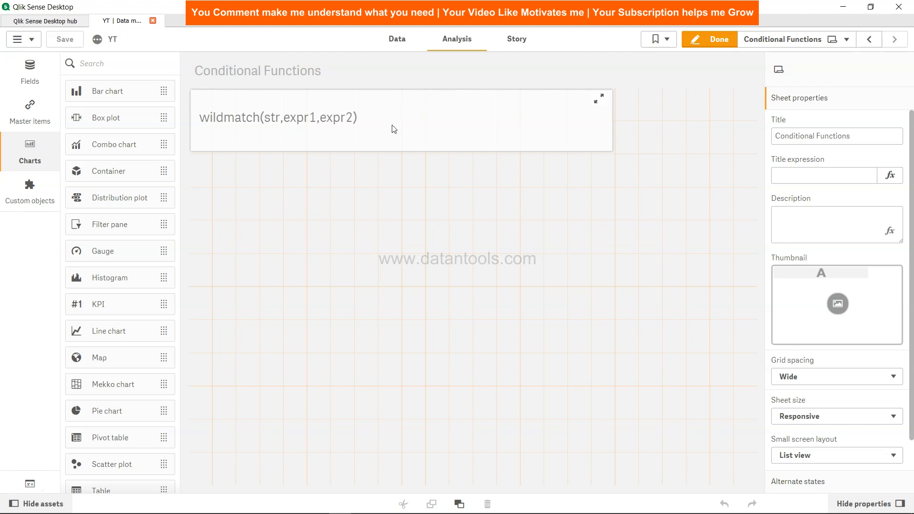
Add a table below the wildmatch text box with Team as its dimension and enlarge it downward to fit the rows.
left_click_drag(130, 490, 284, 228)
left_click(296, 228)
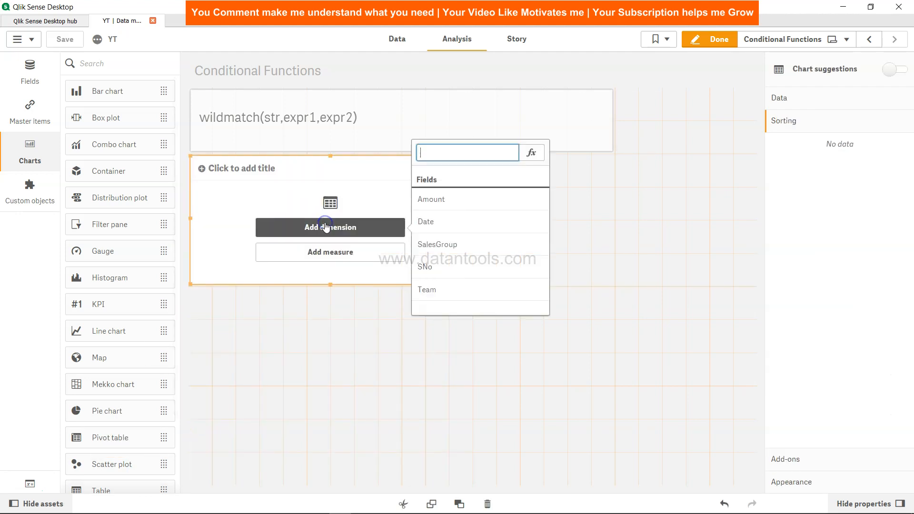
left_click(457, 290)
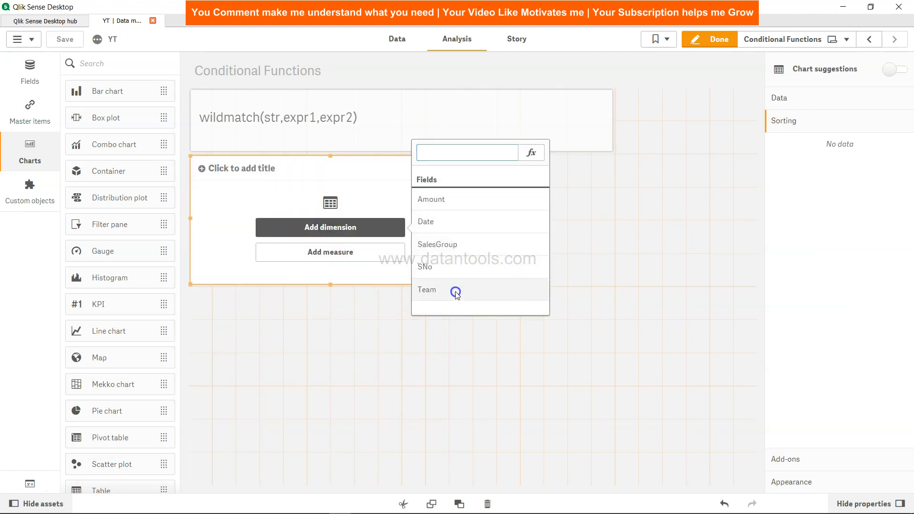
left_click_drag(329, 285, 330, 350)
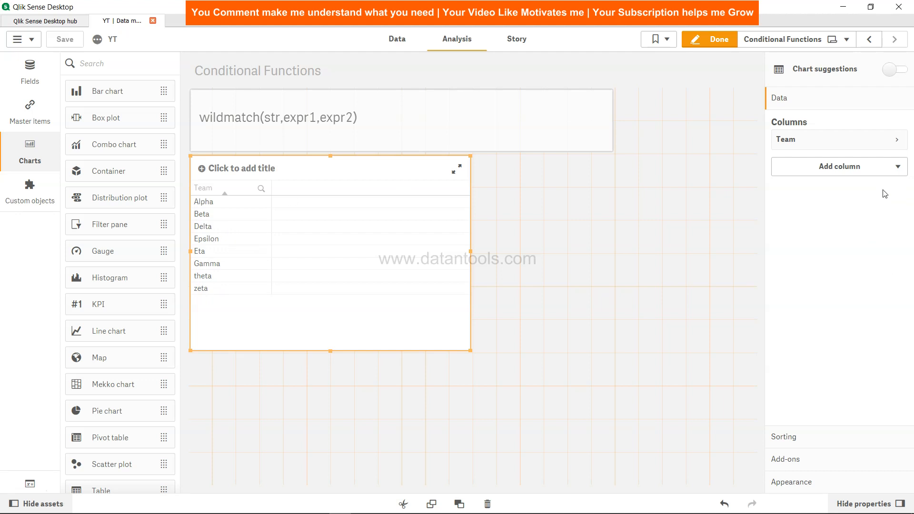
Start a second dimension column with a wildmatch( expression and open it in the expression editor.
left_click(896, 167)
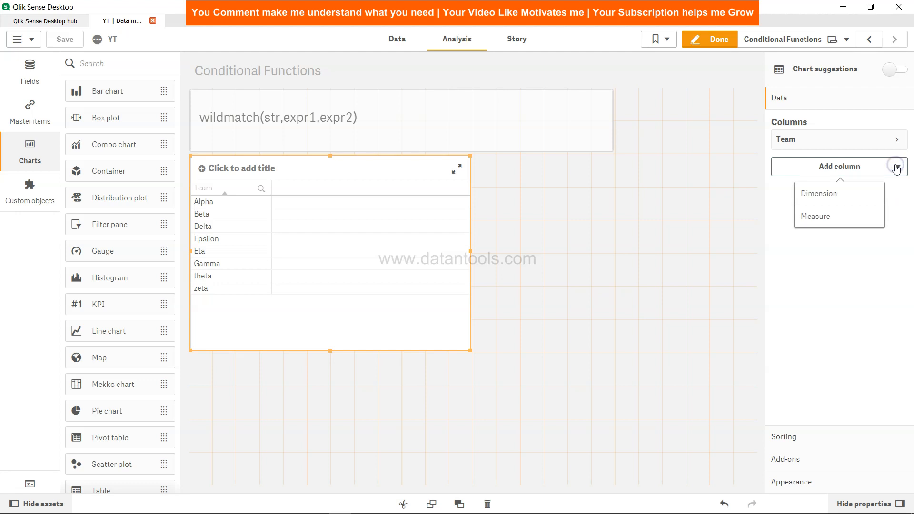
left_click(828, 196)
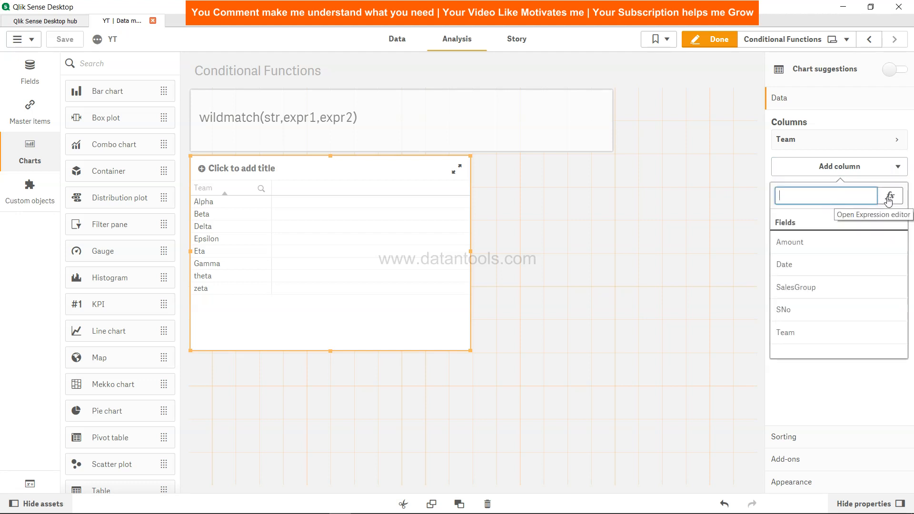
type("Wil")
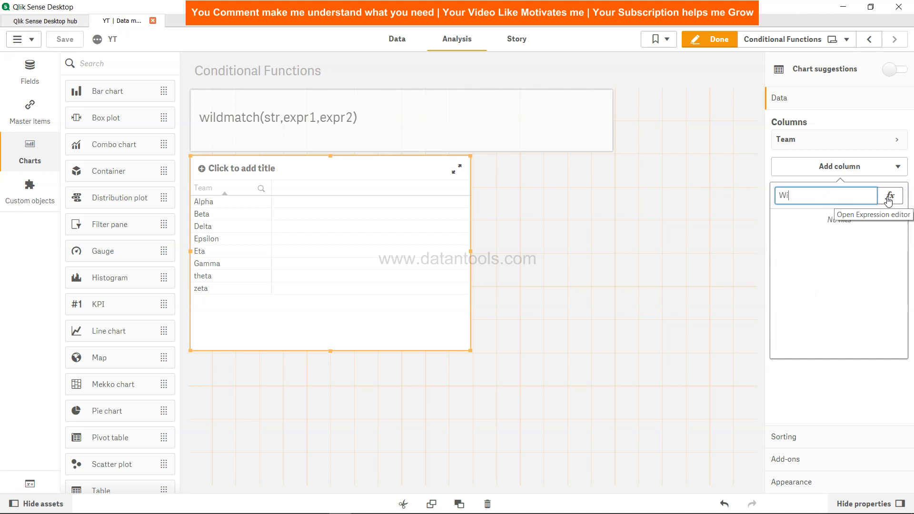
key("BackSpace")
key("BackSpace")
key("BackSpace")
type("wl")
type("l")
type("dmatch")
type("(")
left_click(889, 197)
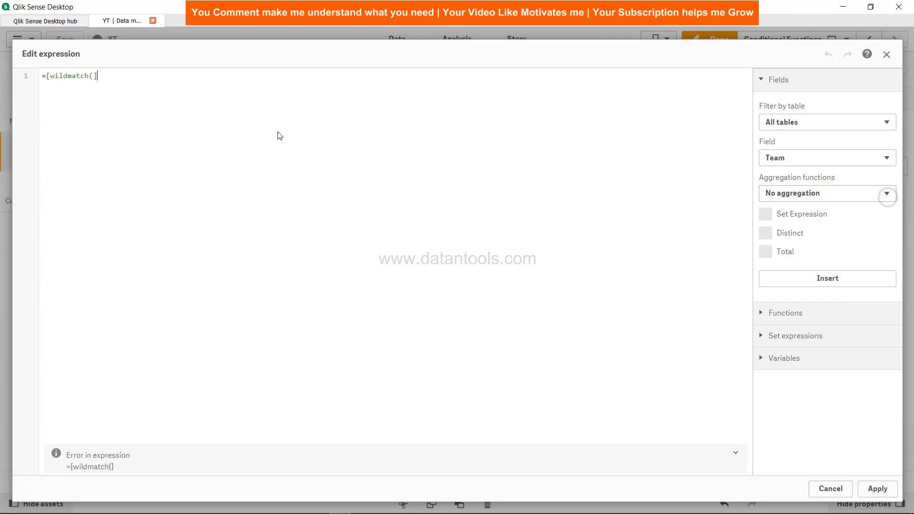
Replace the expression with the WildMatch function on Team, followed by the unquoted patterns *ta and E*.
type("wildma")
key("Return")
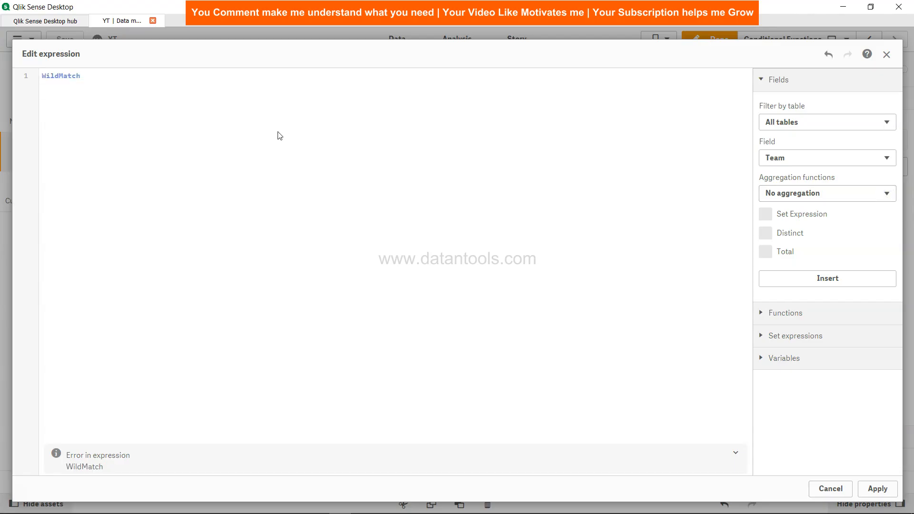
type("(Team")
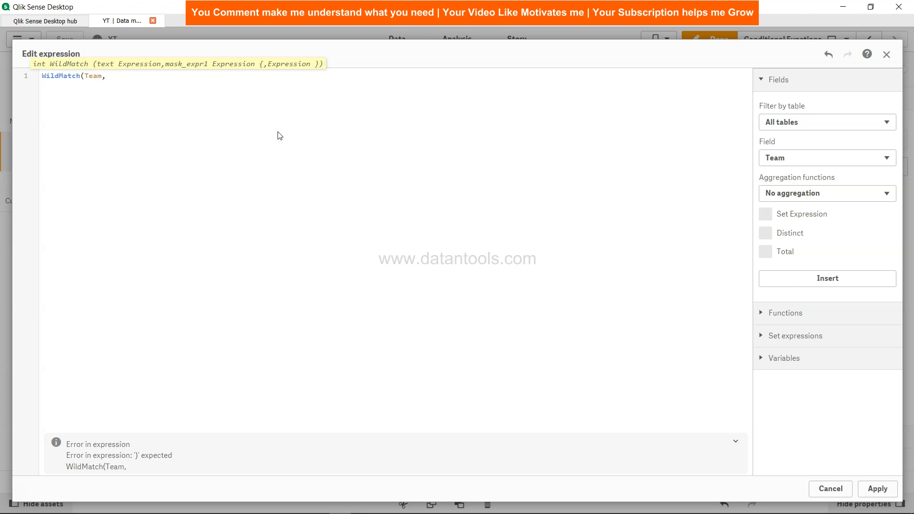
type(",*ta,e")
key("BackSpace")
type("E*")
Enclose the *ta and E* patterns in single quotes, separated by a comma.
left_click(109, 76)
type("'")
key("Right")
key("Right")
key("Right")
type("','")
key("Right")
key("Right")
Add 'ALph?' as the third pattern, close the parenthesis, and apply the WildMatch expression to the column.
type("','ALph>")
key("BackSpace")
type("?")
left_click_drag(160, 76, 186, 76)
left_click(184, 76)
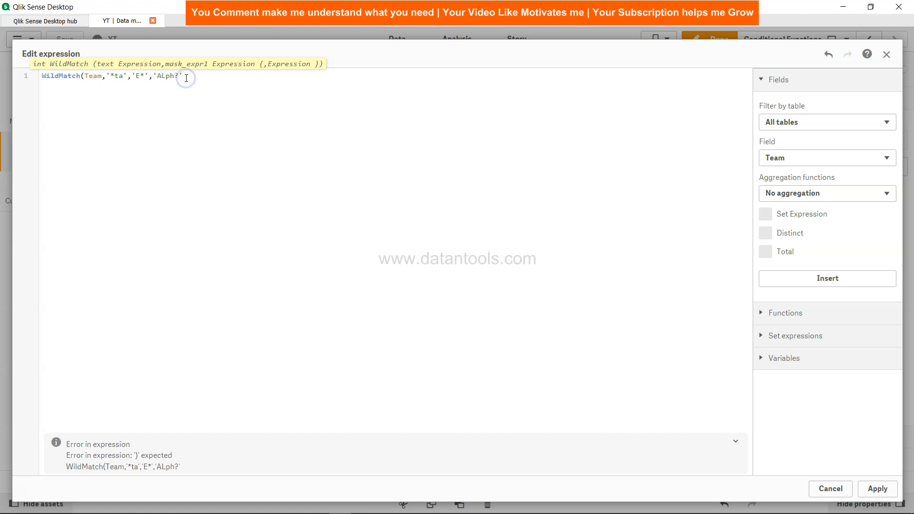
type(")")
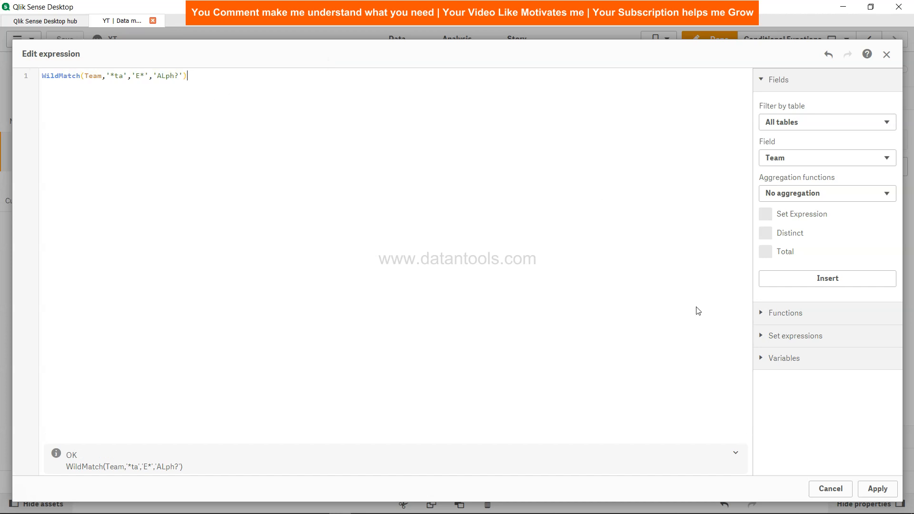
left_click(892, 490)
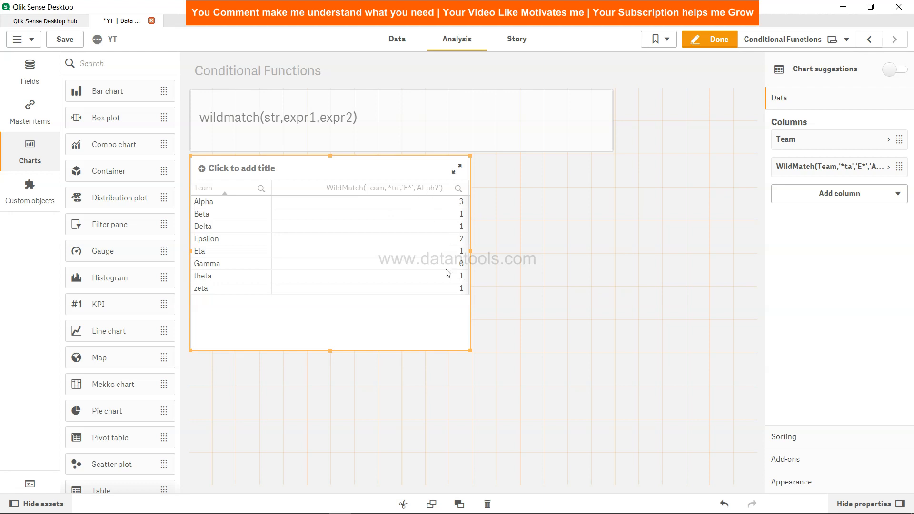
Copy the WildMatch column's expression and delete that column from the table.
left_click(888, 167)
left_click(833, 202)
key("ctrl+a")
key("ctrl+c")
key("BackSpace")
scroll(881, 347, "down", 5)
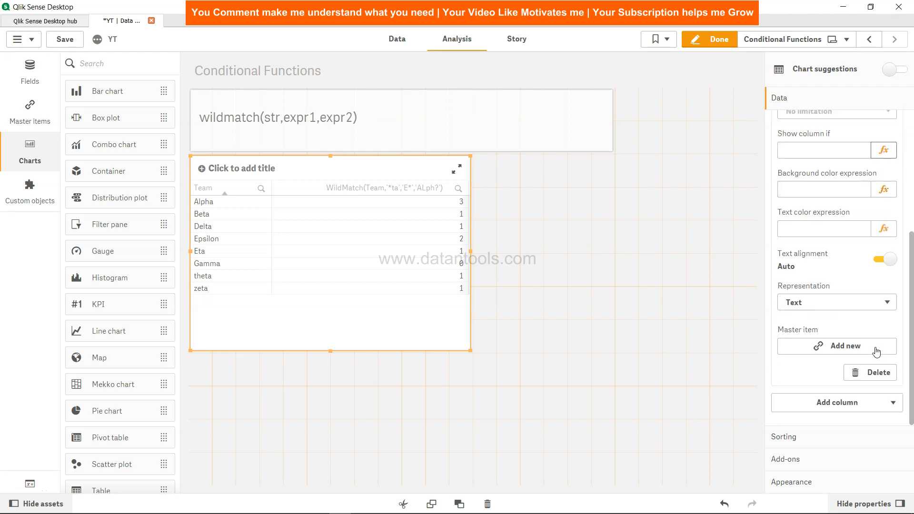
left_click(877, 375)
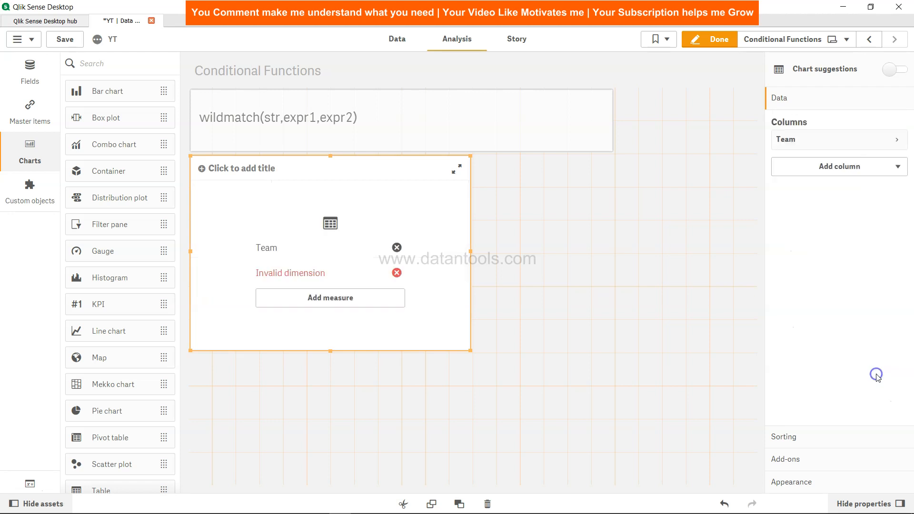
Switch Team's sorting to custom, with numeric and alphabetical sorting off and sorting by expression on.
left_click(809, 437)
left_click(774, 150)
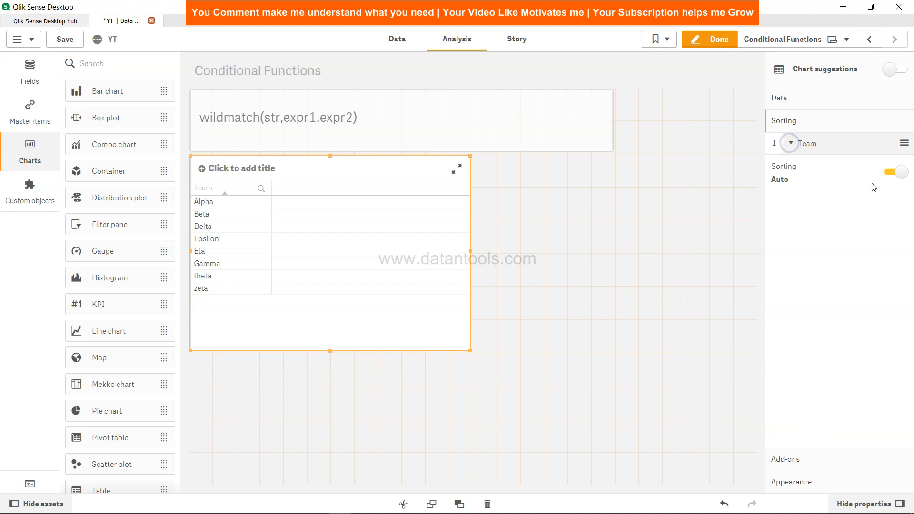
left_click(890, 172)
left_click(777, 231)
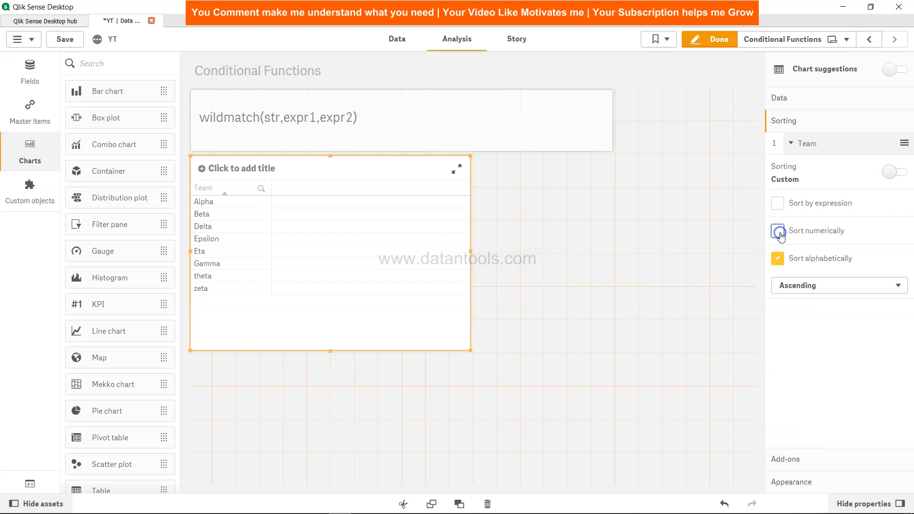
left_click(778, 259)
left_click(779, 205)
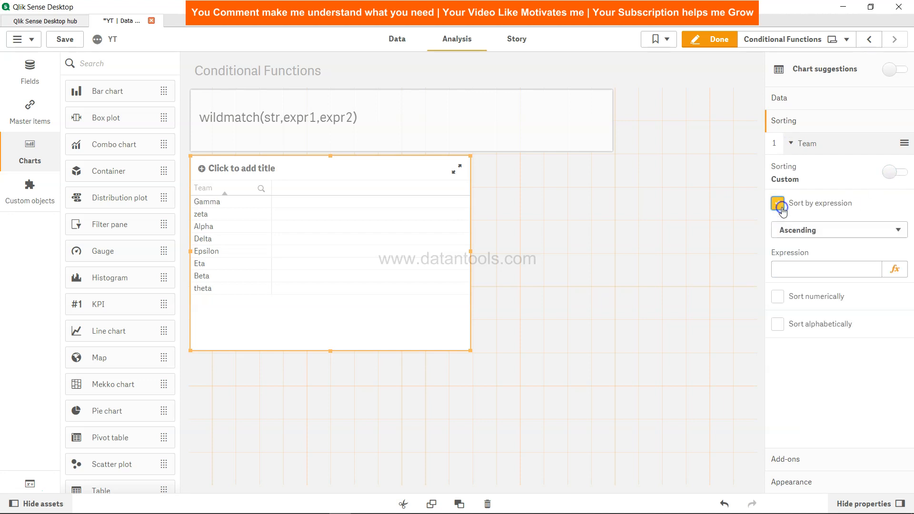
Paste =WildMatch(Team,'*ta','E*','ALph?') as Team's sort expression and apply it.
left_click(807, 263)
key("ctrl+v")
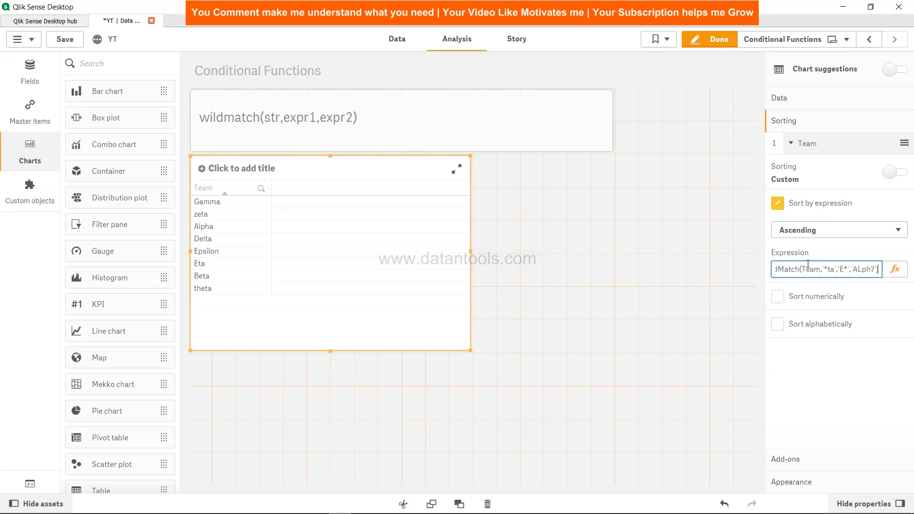
key("Tab")
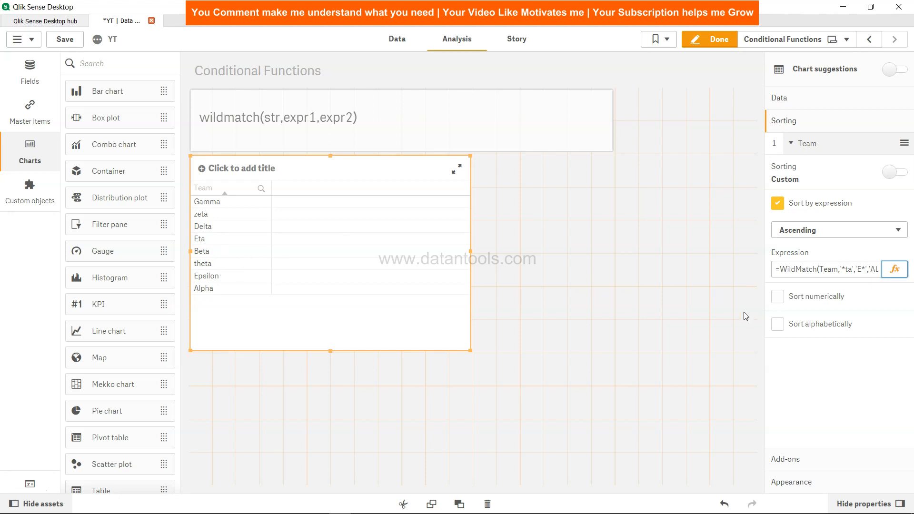
Examine the wildcard patterns in Team's sort expression against the order of the table rows.
left_click(853, 270)
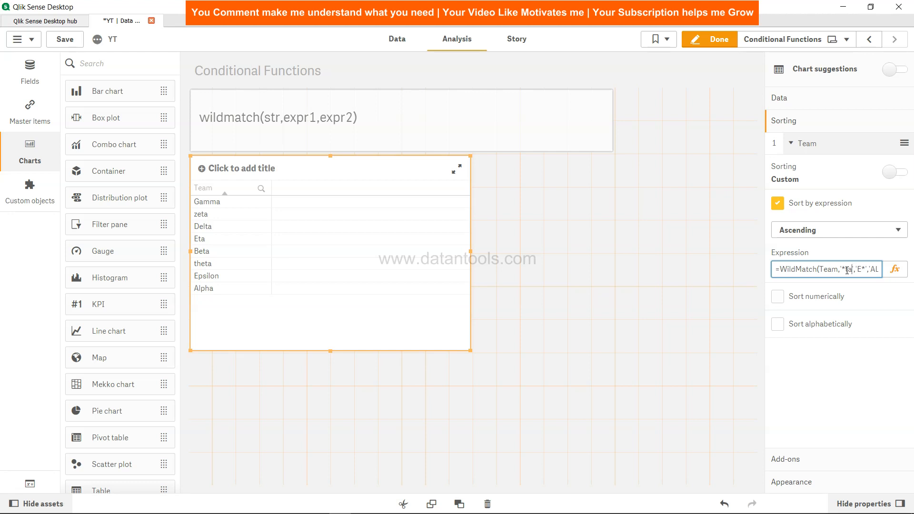
double_click(849, 270)
left_click_drag(853, 269, 842, 270)
left_click(843, 271)
left_click_drag(869, 269, 893, 275)
left_click(871, 270)
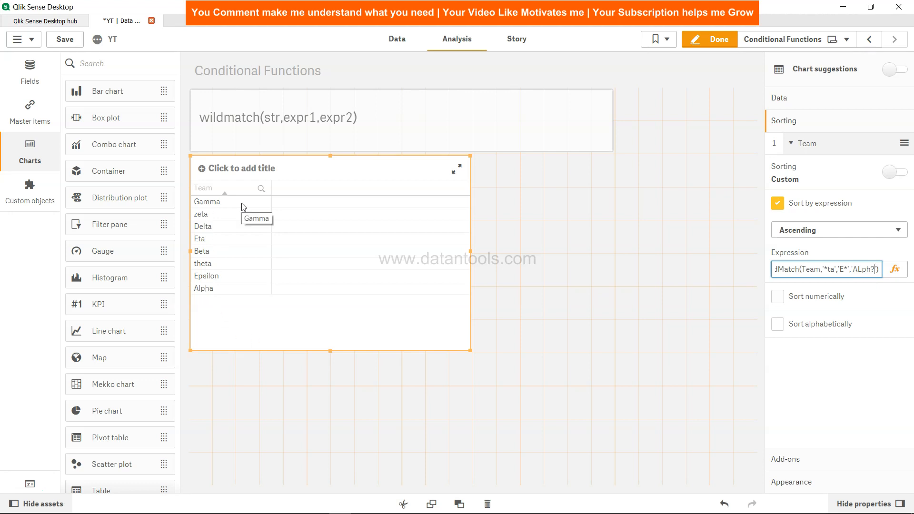
Change the third pattern in Team's sort expression to '*a' and apply it.
left_click(871, 268)
key("BackSpace")
key("BackSpace")
key("BackSpace")
key("BackSpace")
key("BackSpace")
type("*a")
key("Tab")
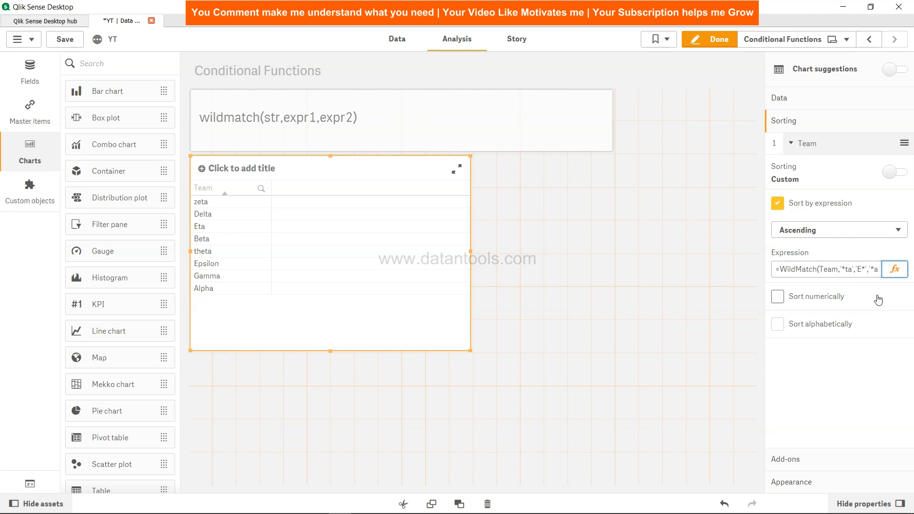